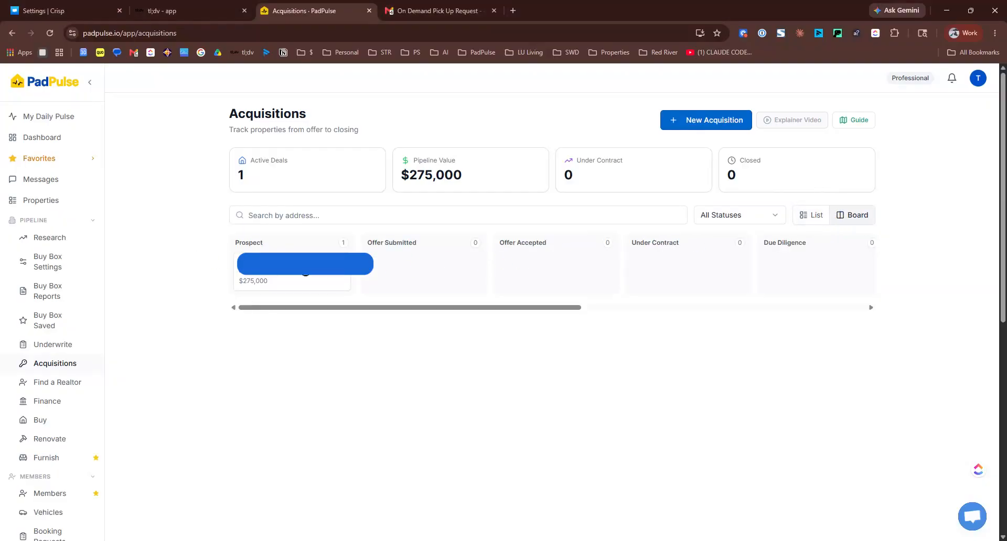
Switch the Acquisitions page from Board view to List view
left_click(812, 215)
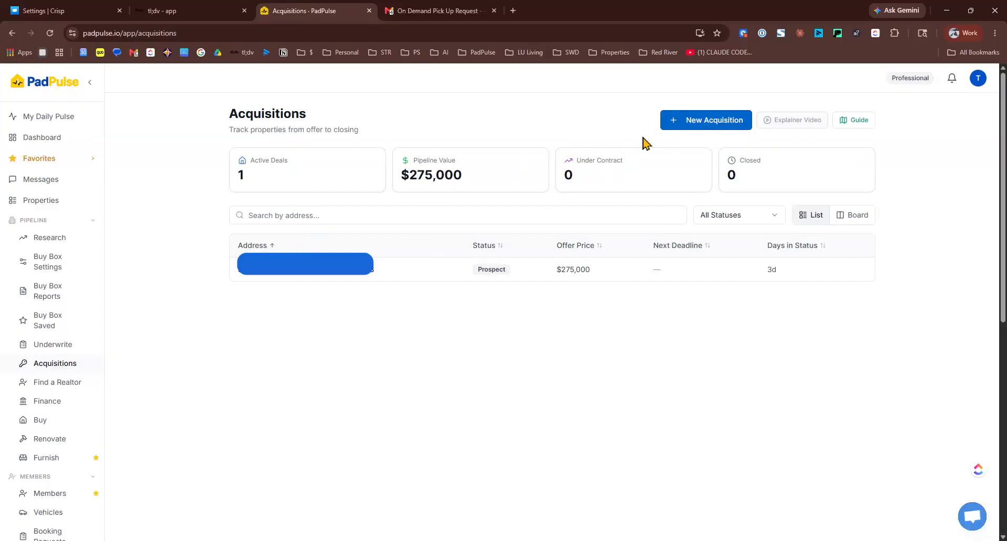
Start a New Acquisition and choose the Upload & Extract Contract option, leaving all statuses shown
left_click(732, 215)
left_click(732, 215)
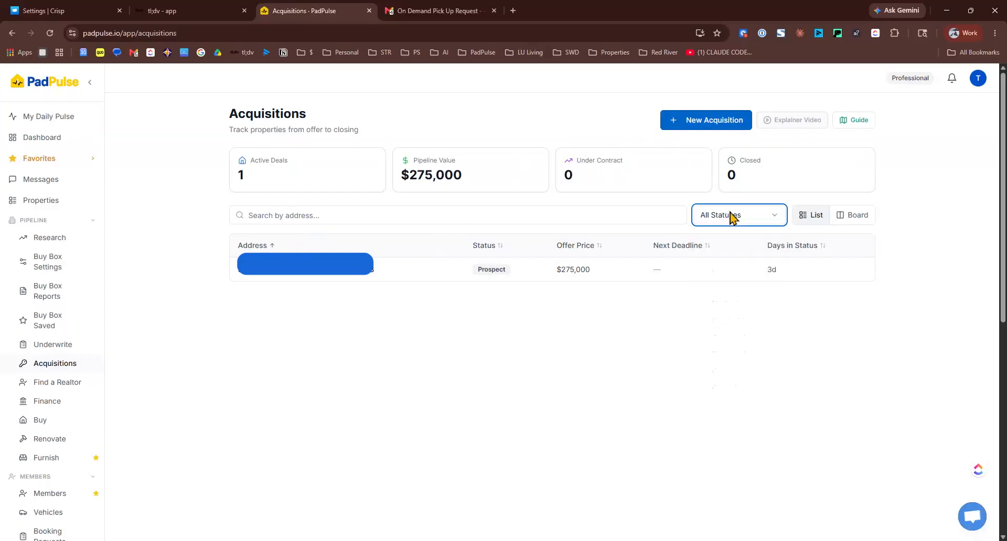
left_click(708, 129)
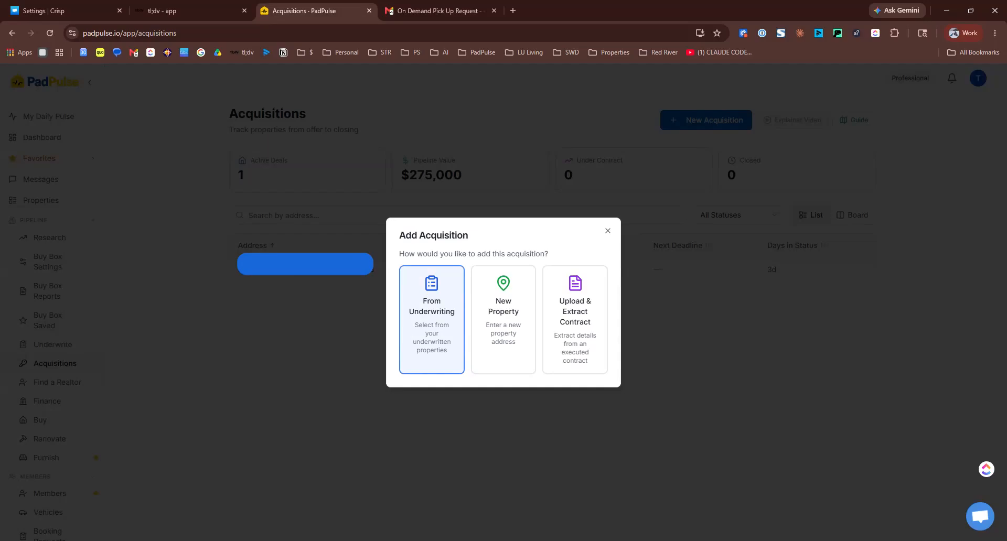
left_click(489, 307)
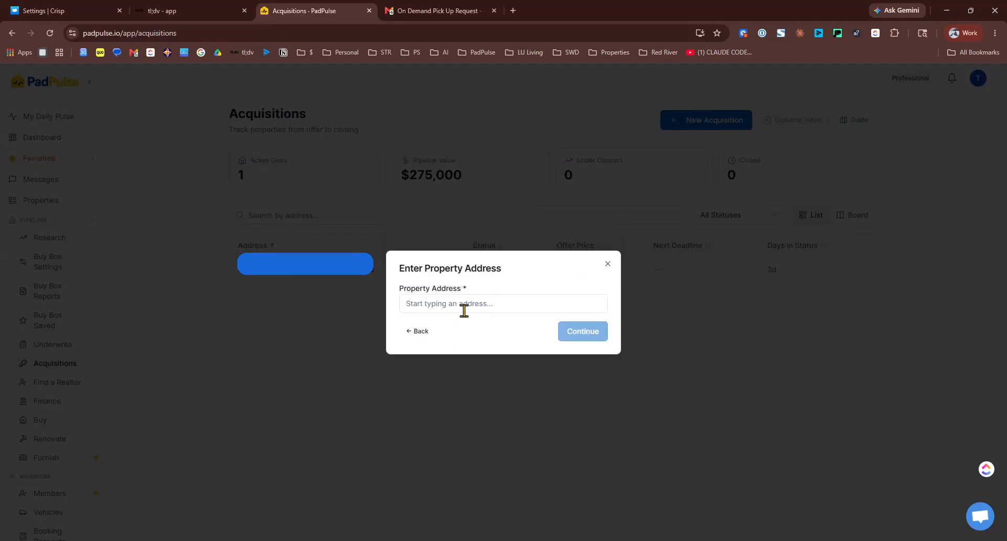
left_click(420, 331)
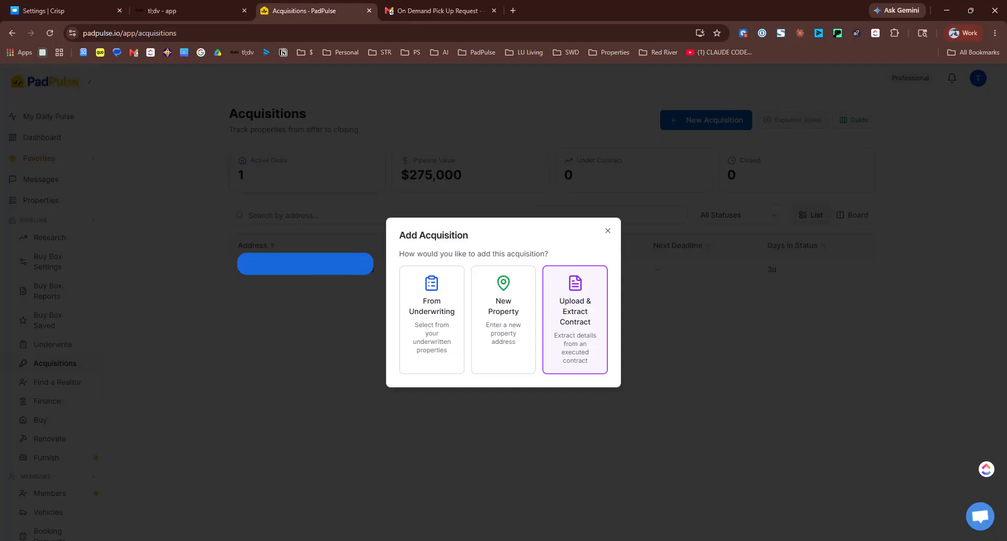
left_click(557, 304)
Create the acquisition from the contract PDF after checking its $275,000 price, $2,750 earnest money and $250 option fee
left_click(497, 339)
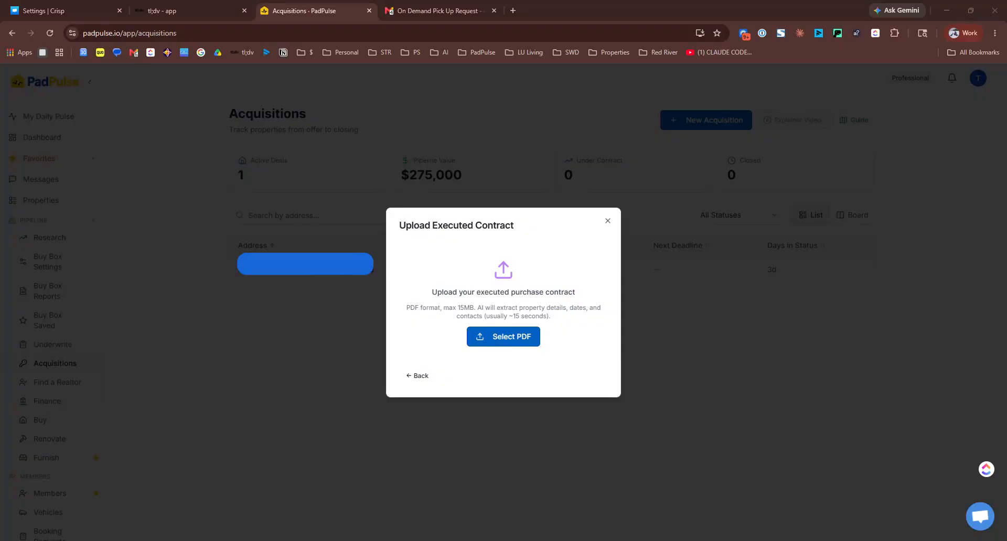
double_click(426, 277)
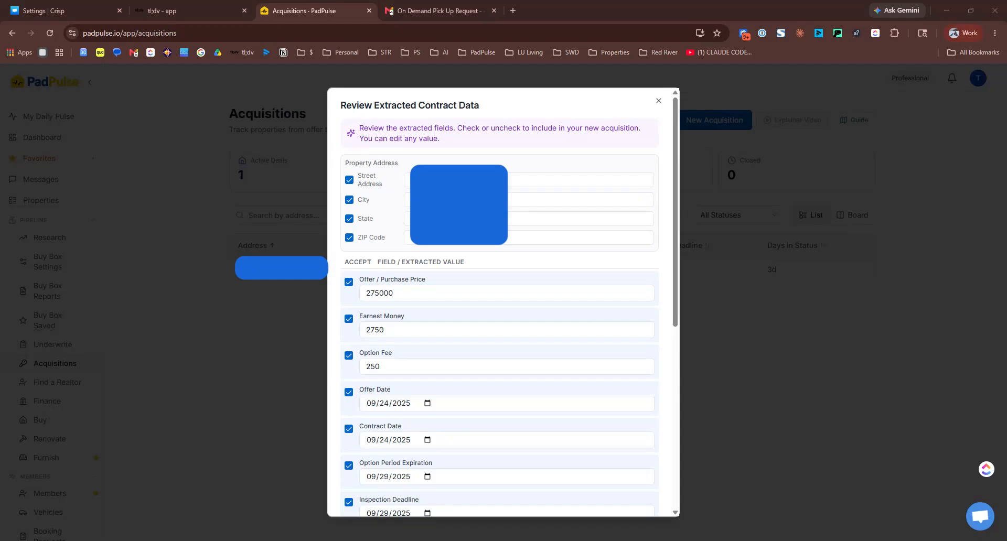
scroll(501, 301, "down", 6)
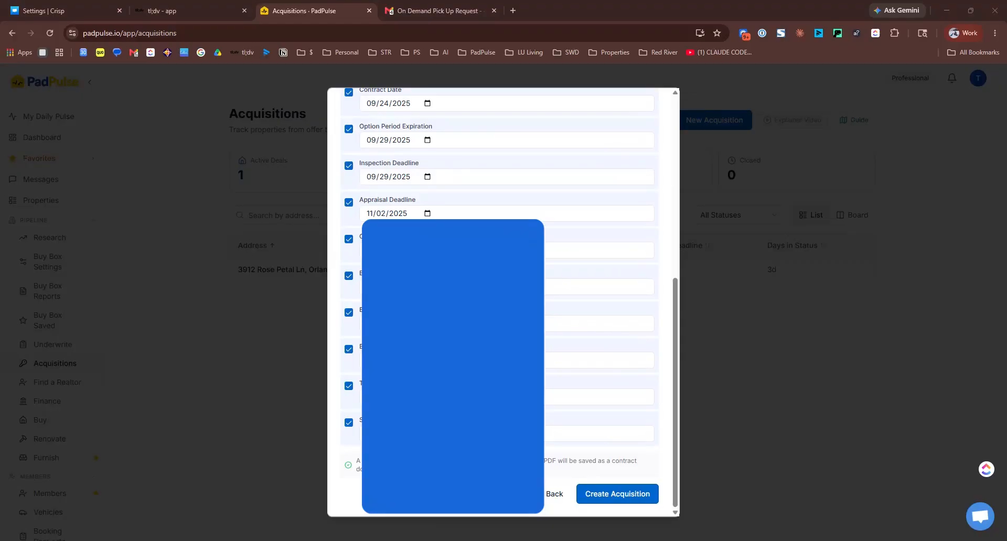
scroll(501, 301, "up", 6)
scroll(501, 301, "down", 6)
left_click(618, 494)
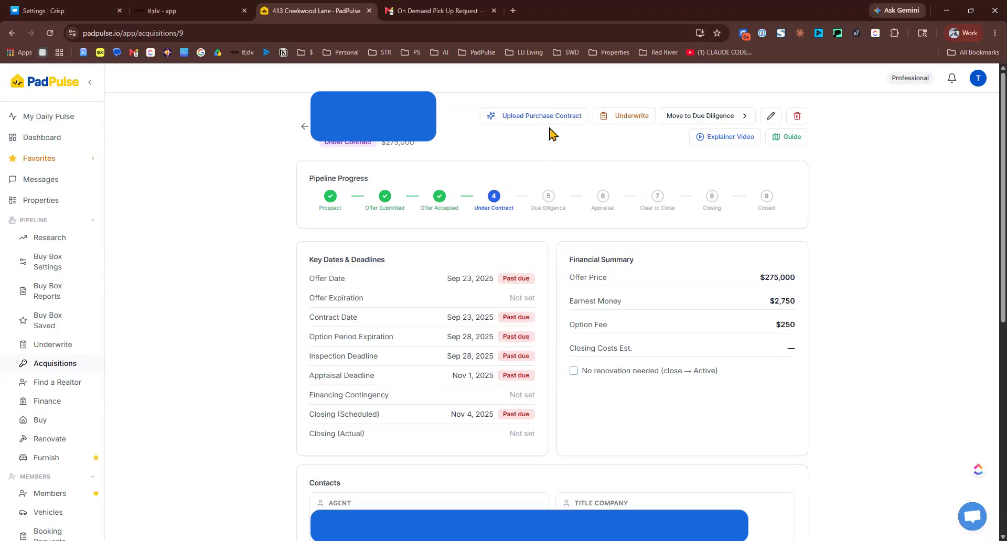
left_click(621, 126)
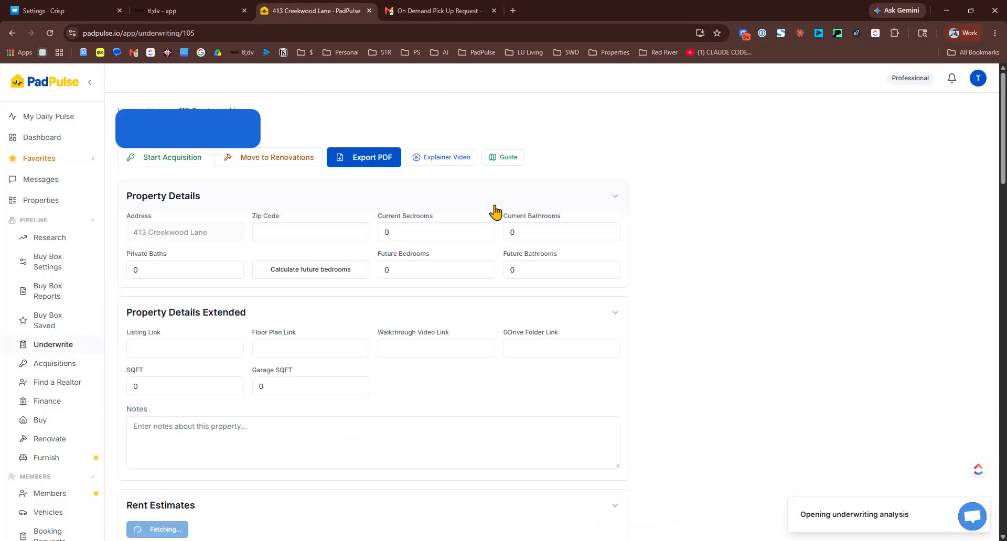
scroll(267, 290, "down", 4)
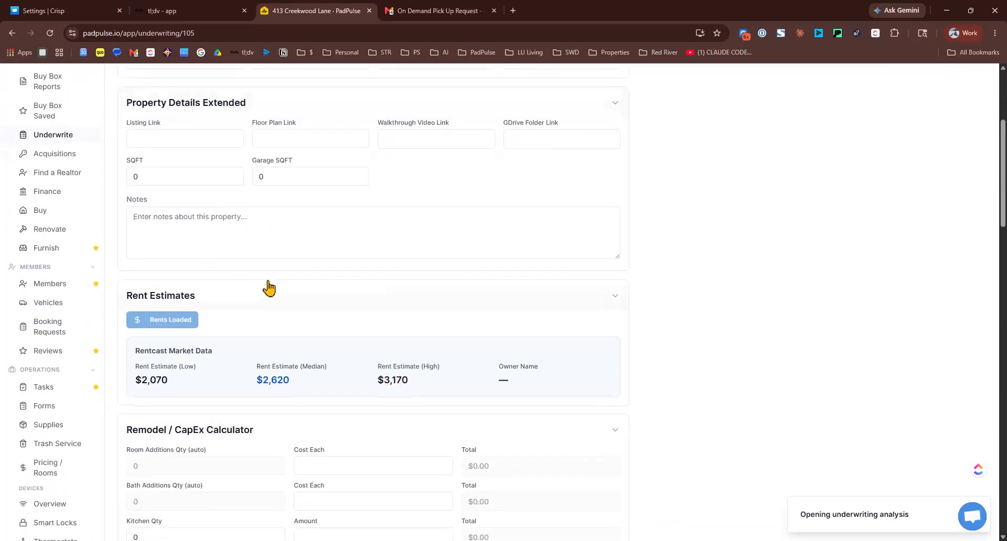
scroll(272, 290, "down", 7)
scroll(245, 268, "up", 11)
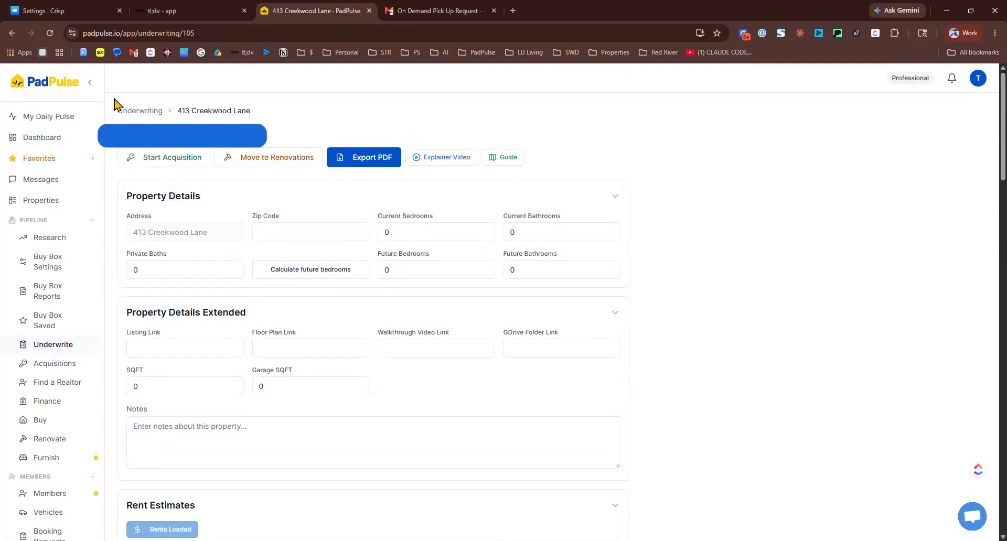
Return to the acquisition record and review its deadlines and attached contract, leaving Document Type unchanged
left_click(166, 159)
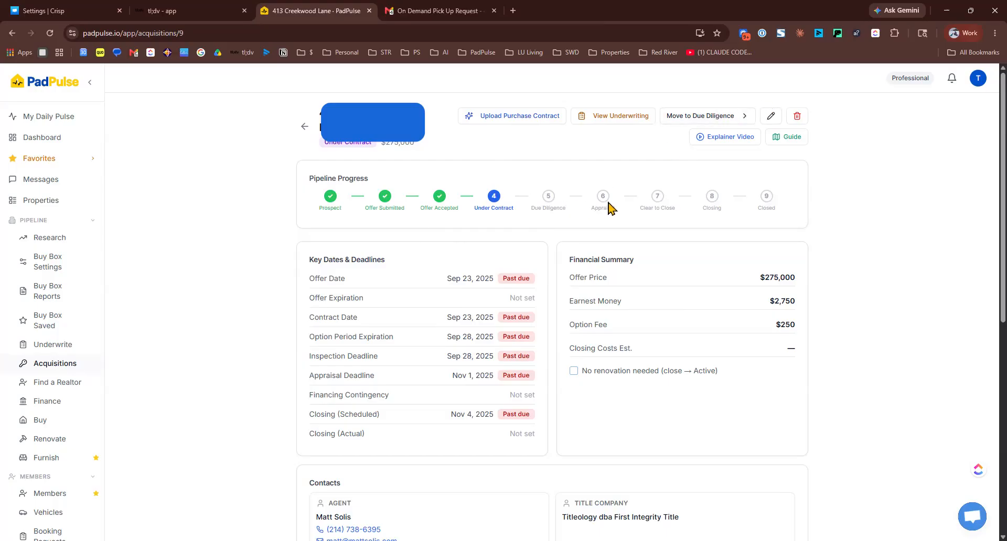
scroll(580, 196, "down", 3)
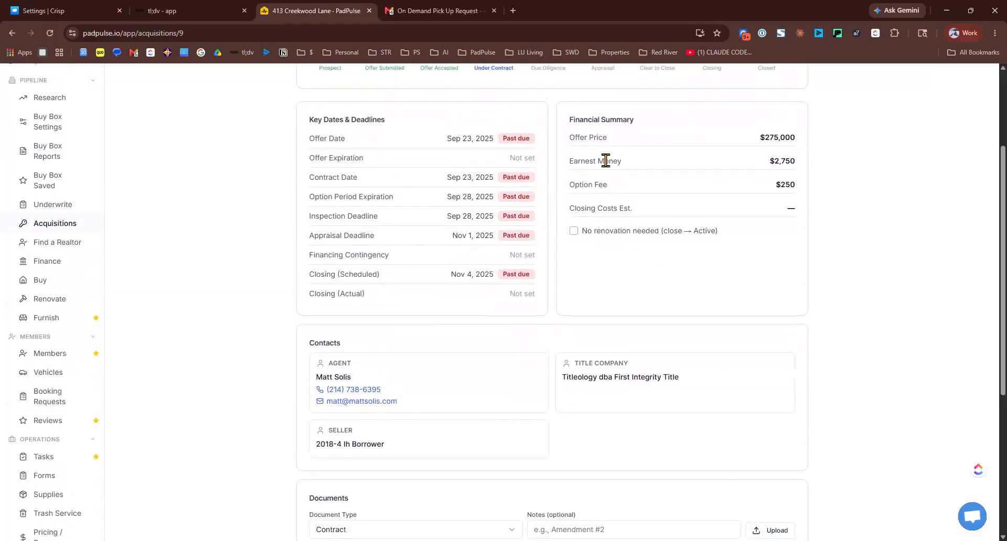
scroll(441, 214, "down", 3)
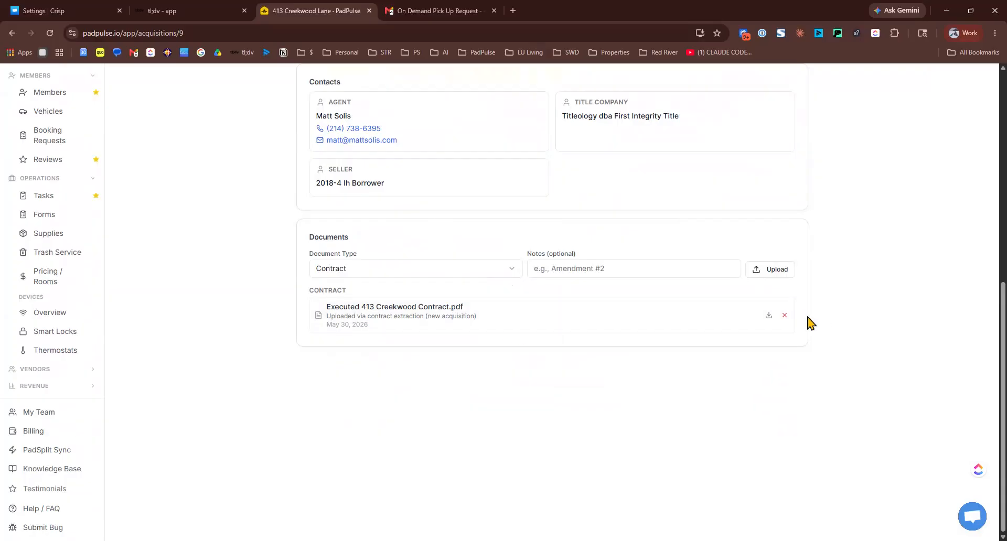
left_click(457, 272)
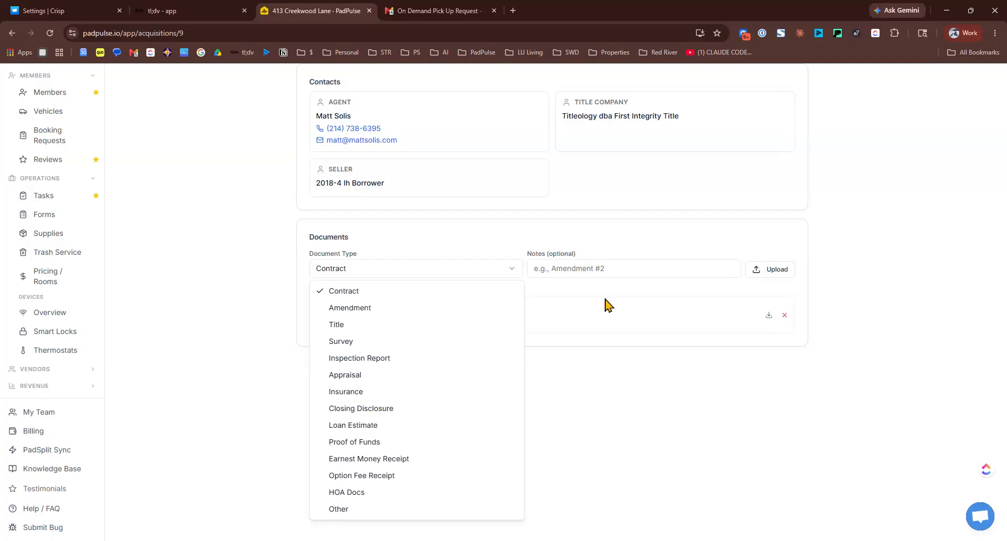
left_click(617, 277)
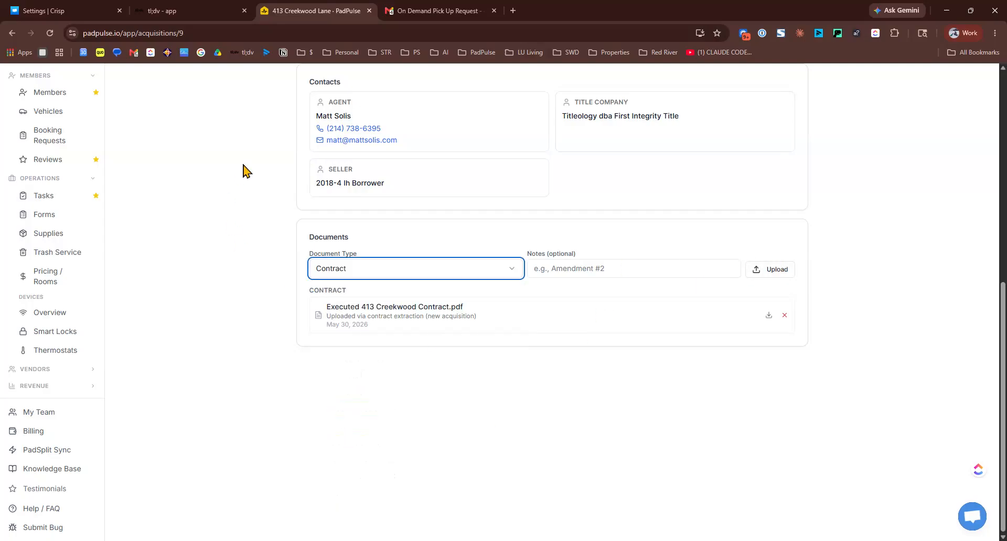
scroll(268, 144, "up", 4)
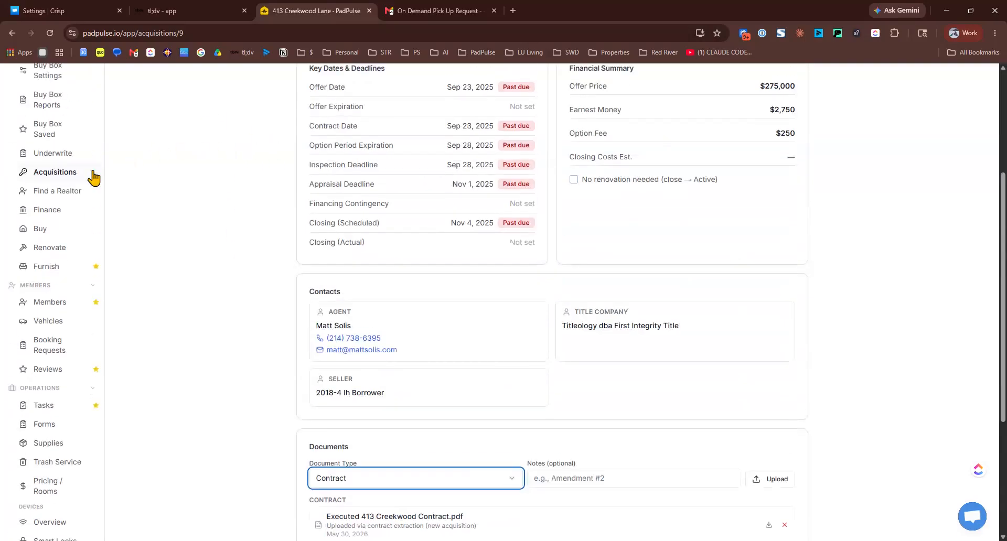
scroll(51, 204, "up", 2)
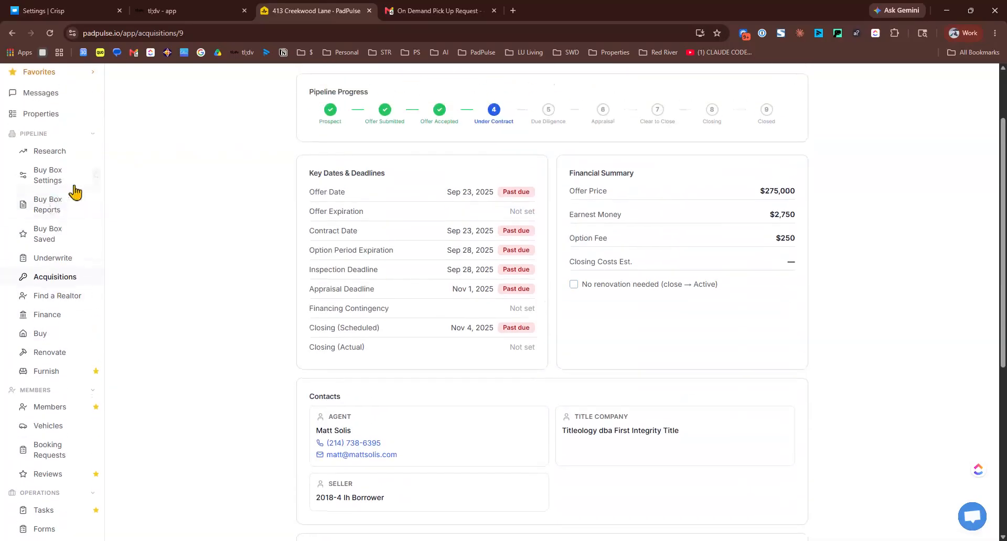
scroll(247, 204, "up", 2)
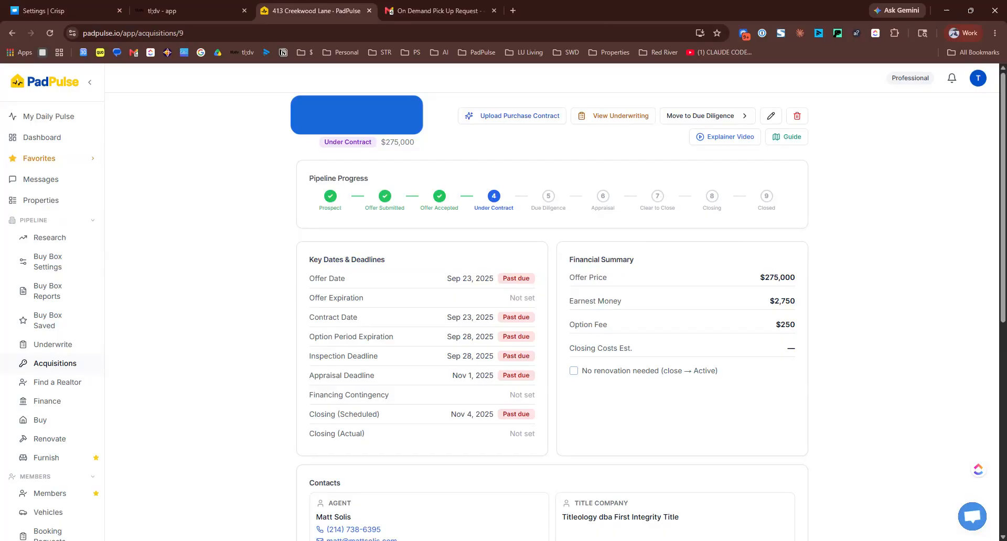
Edit the deal details, setting the loan type to DSCR and the purchasing entity to 'test LLC'
left_click(771, 116)
scroll(538, 221, "down", 3)
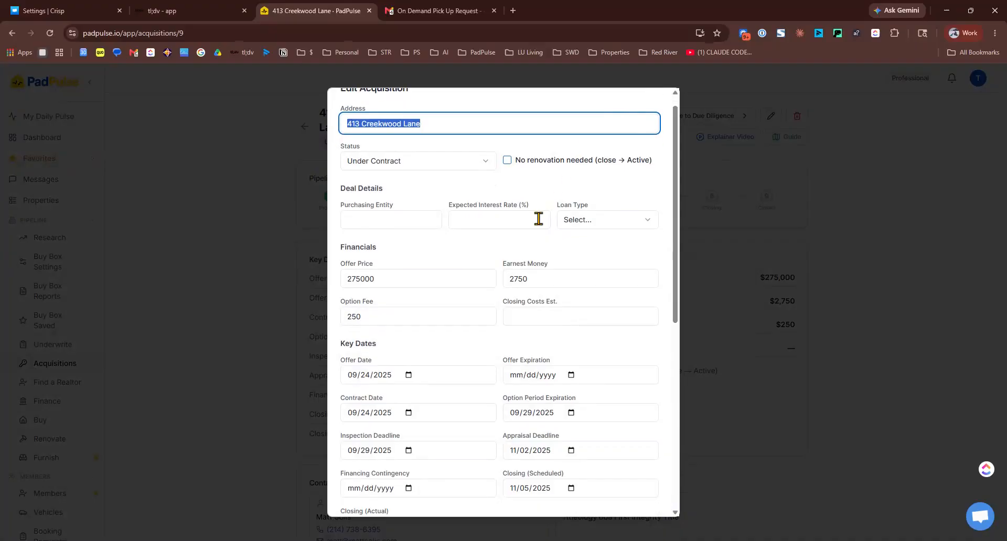
scroll(543, 225, "up", 1)
scroll(541, 223, "up", 2)
left_click(588, 236)
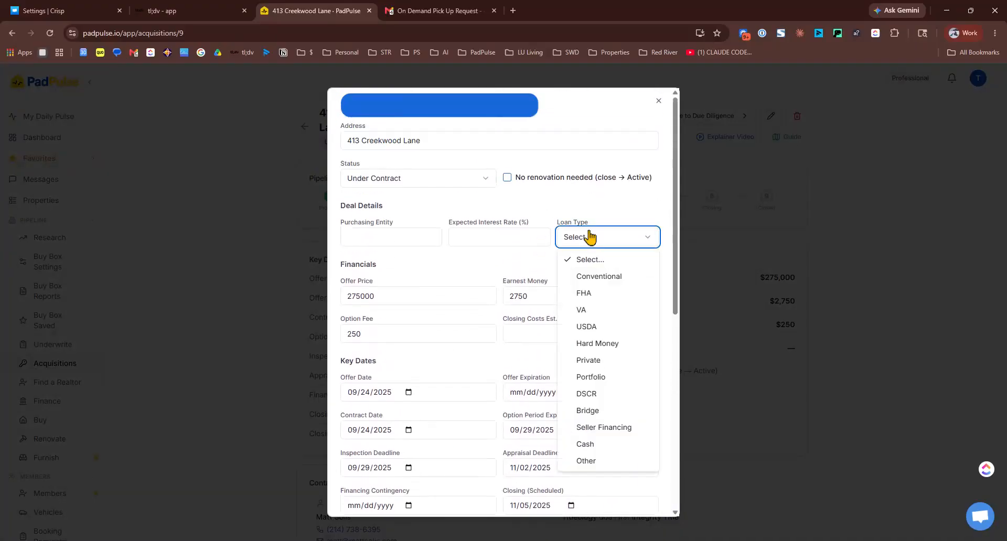
left_click(588, 394)
left_click(411, 236)
type("test LLC")
key("Tab")
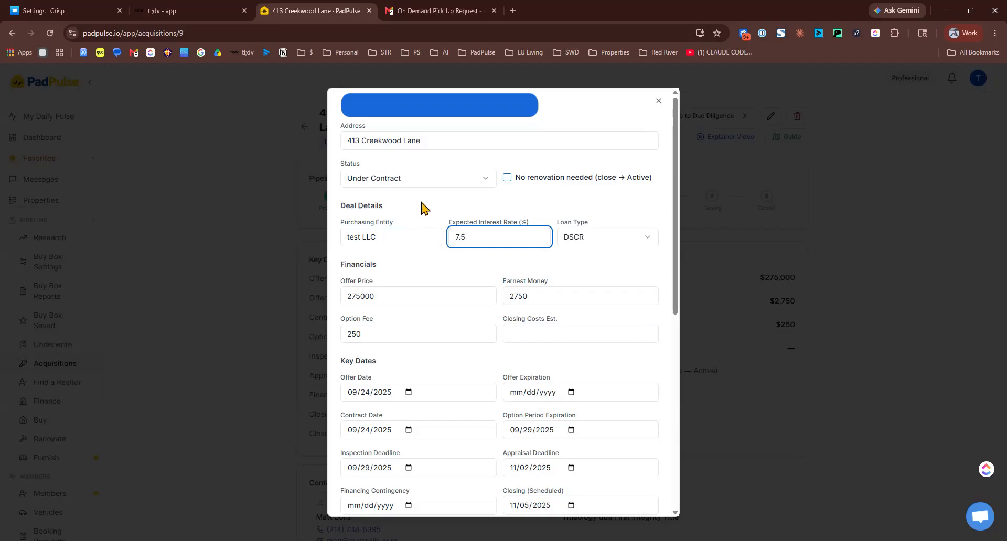
Fill in the required Lender/Broker Name and save the acquisition changes
scroll(439, 196, "down", 4)
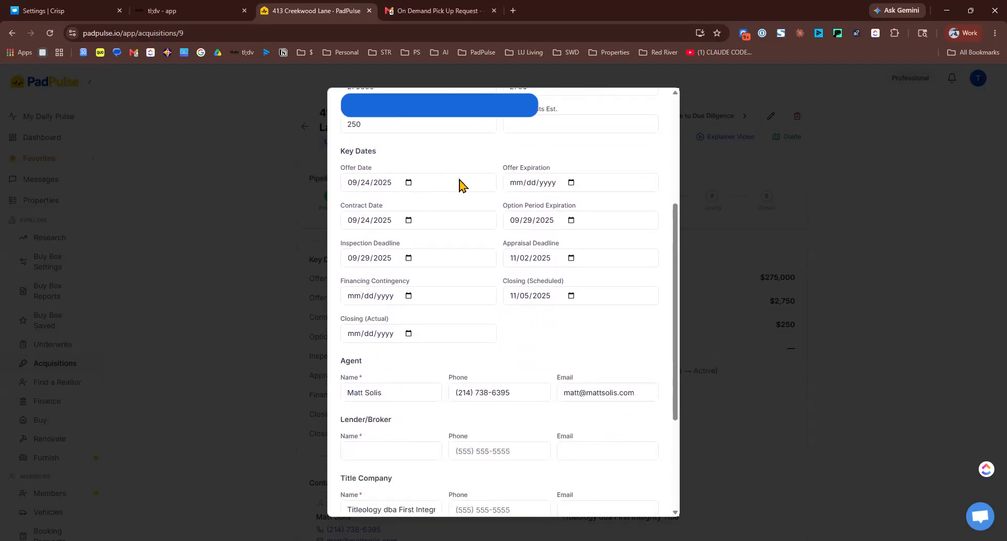
scroll(461, 183, "up", 4)
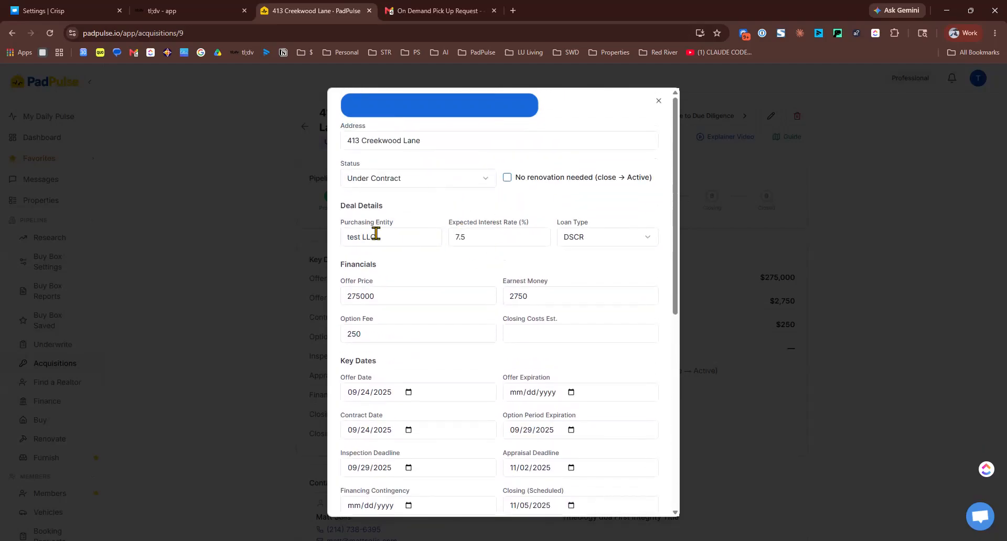
scroll(541, 224, "down", 3)
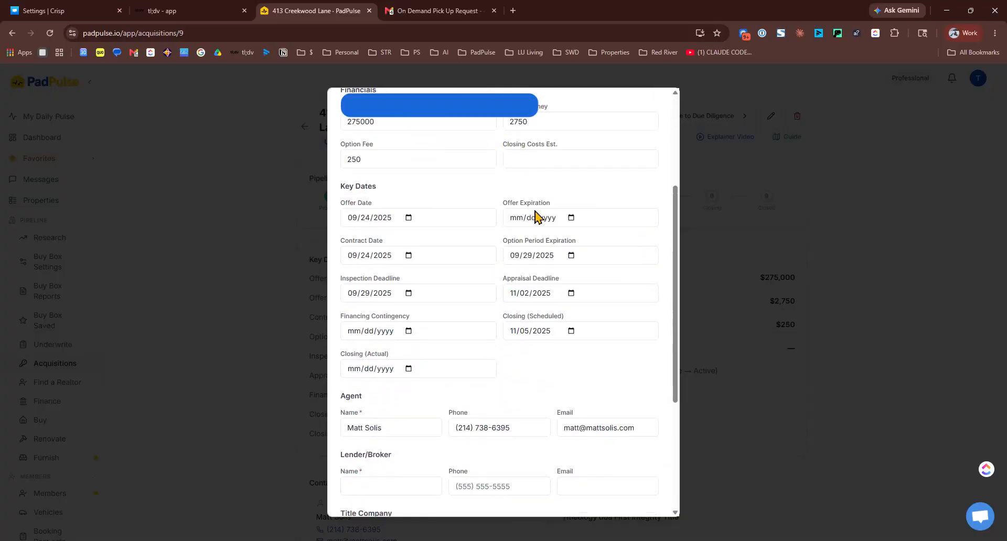
scroll(521, 224, "down", 4)
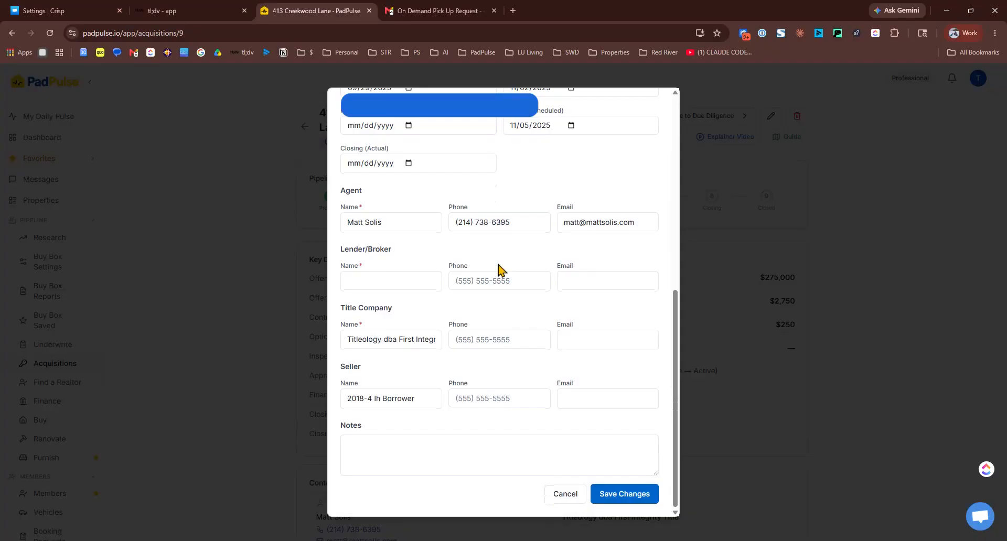
left_click(611, 494)
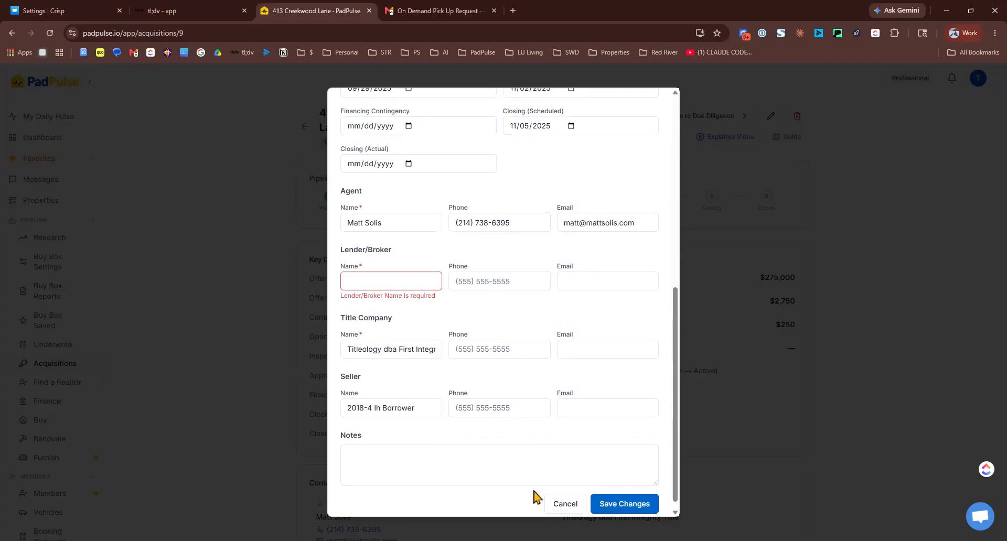
left_click(405, 285)
type("Remote Lender")
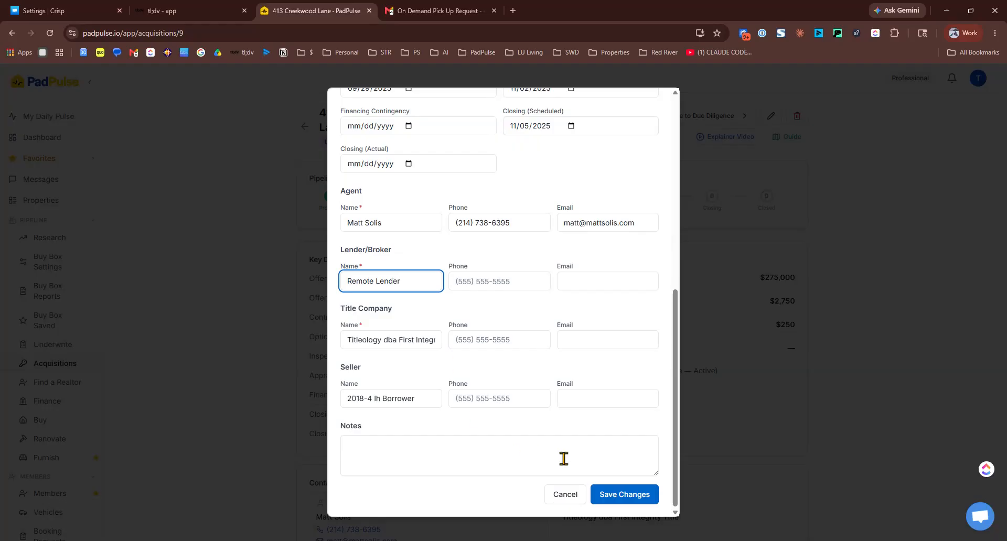
left_click(632, 501)
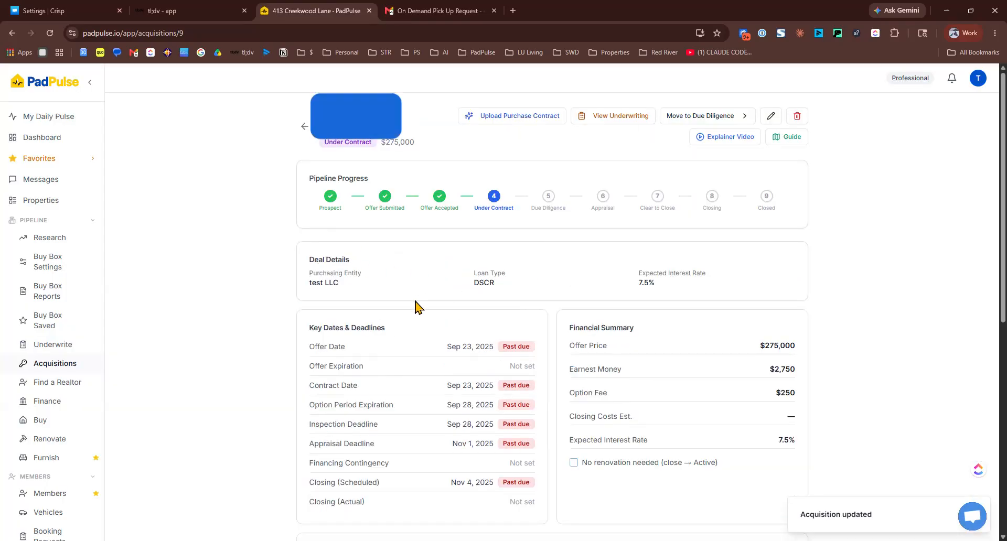
scroll(494, 265, "down", 6)
scroll(506, 270, "up", 6)
left_click(709, 116)
left_click(697, 120)
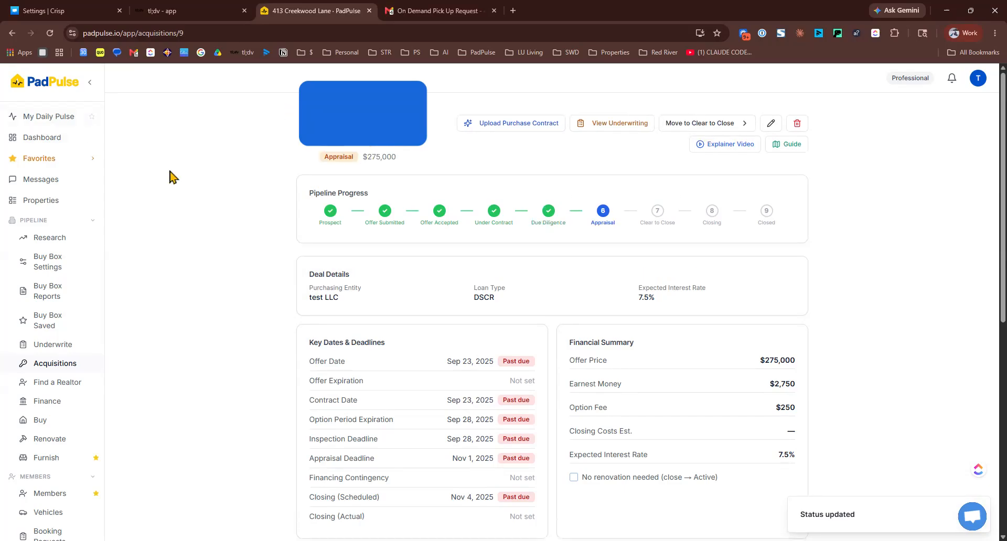
left_click(53, 139)
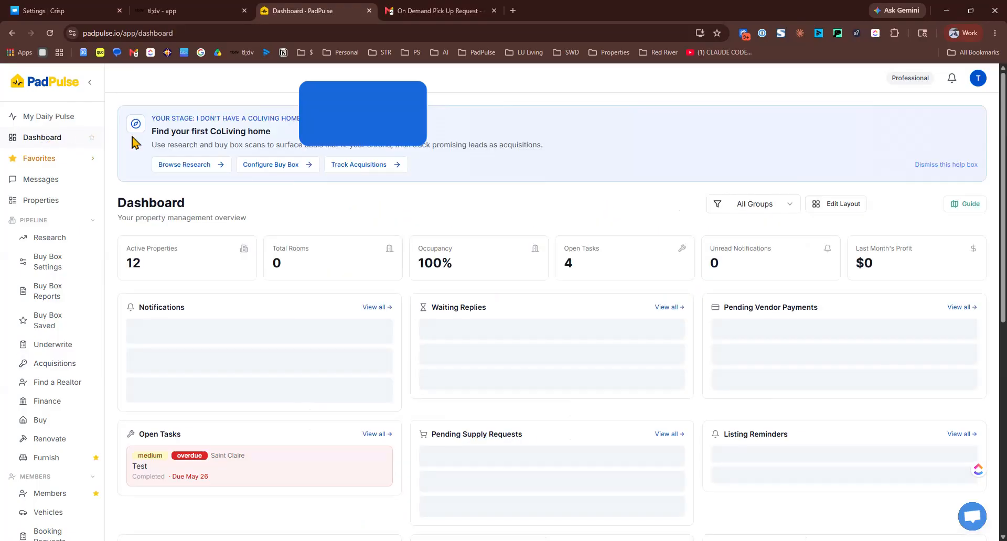
scroll(265, 197, "down", 7)
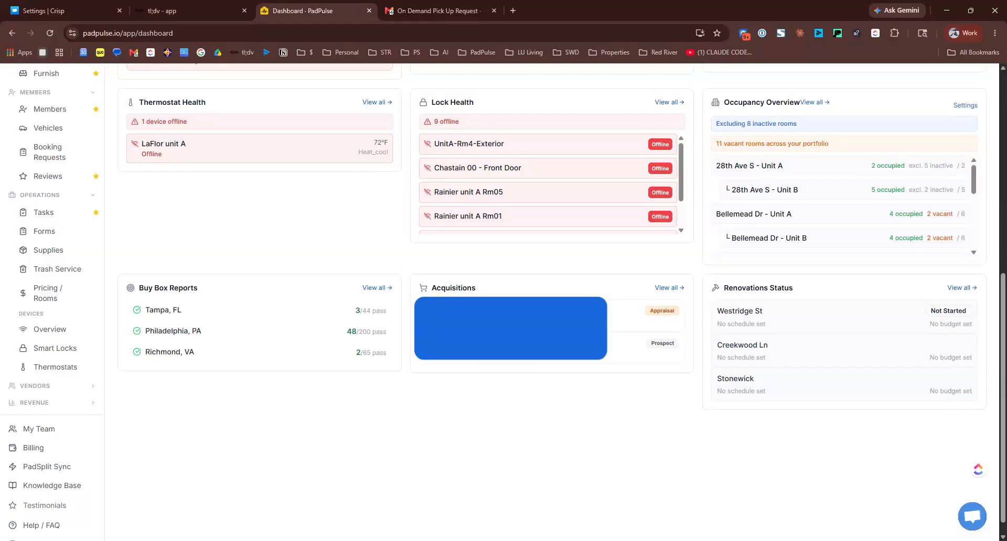
left_click(469, 291)
Begin moving the deal to Clear to Close, selecting Remote Lender LLC as the lender
left_click(669, 130)
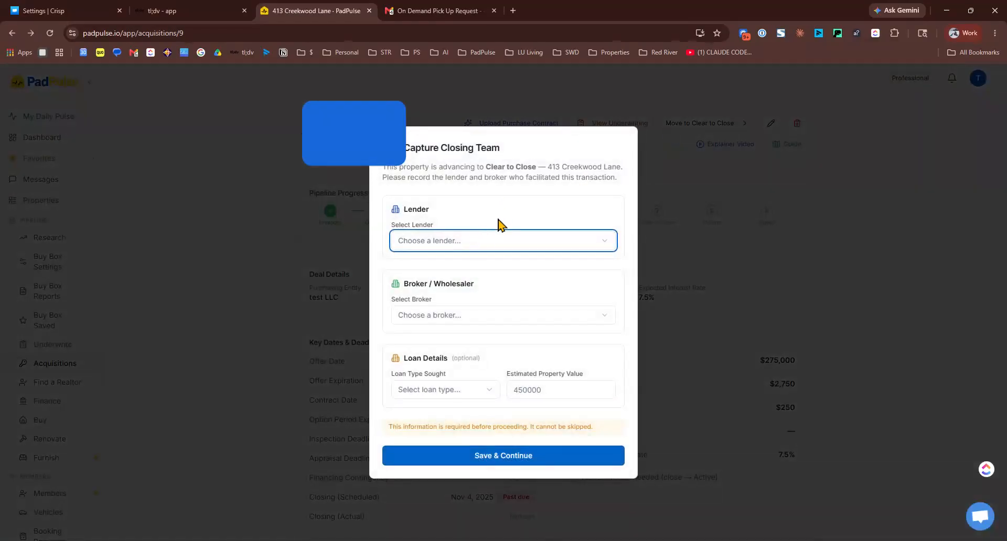
left_click(493, 242)
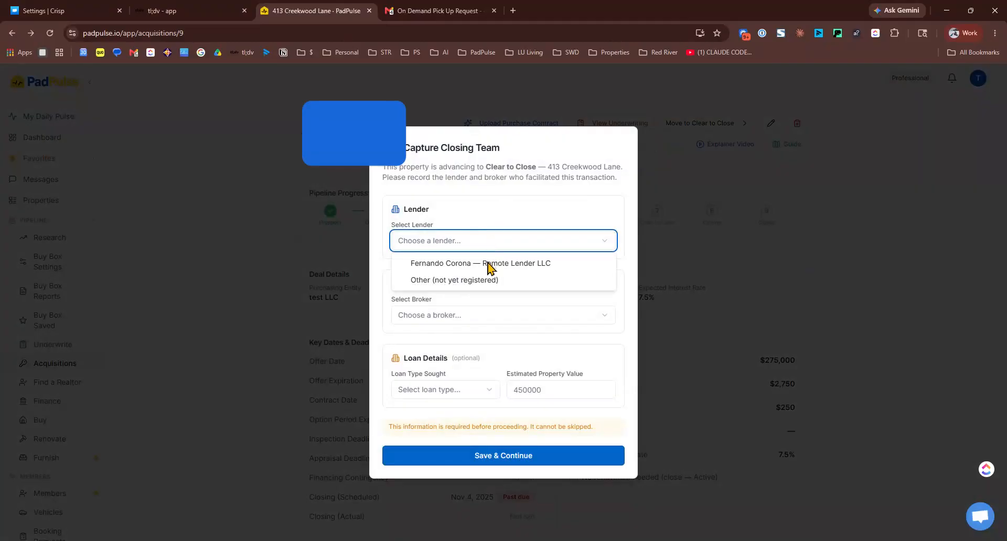
left_click(483, 280)
left_click(468, 204)
left_click(467, 226)
Add an unregistered broker with contact name 'test', set loan type DSCR, and fill the broker's email
left_click(461, 337)
left_click(463, 355)
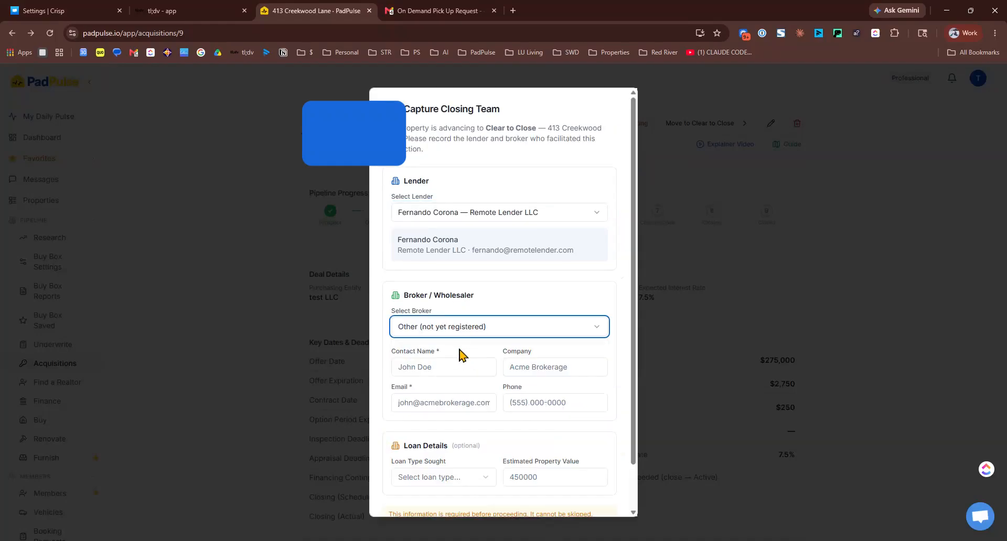
left_click(458, 367)
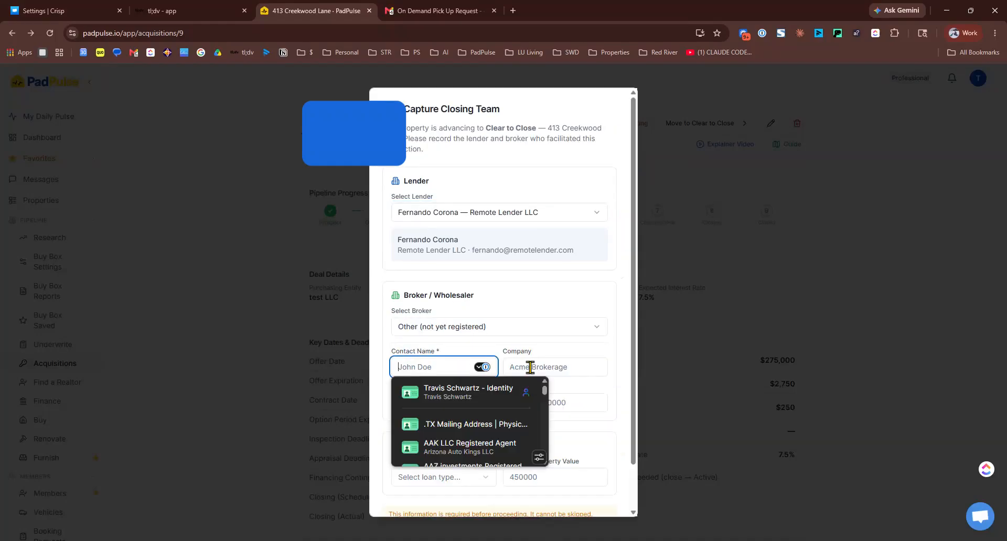
type("test")
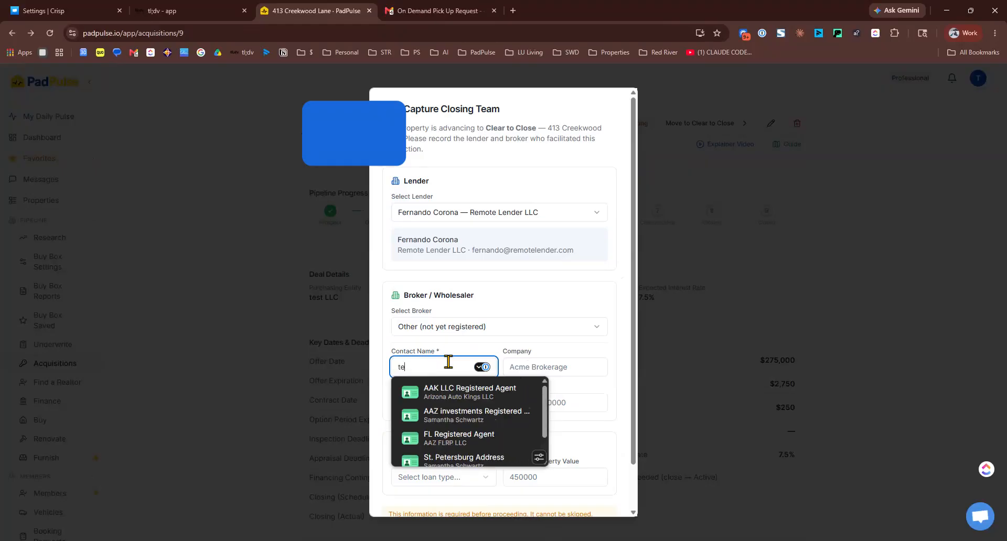
scroll(449, 362, "down", 1)
left_click(460, 429)
left_click(421, 339)
left_click(547, 433)
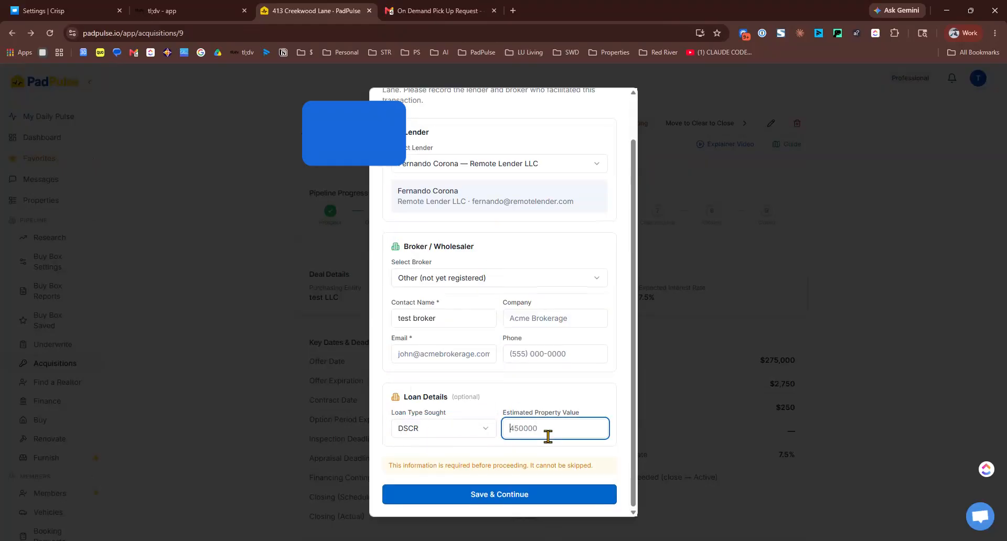
left_click(499, 496)
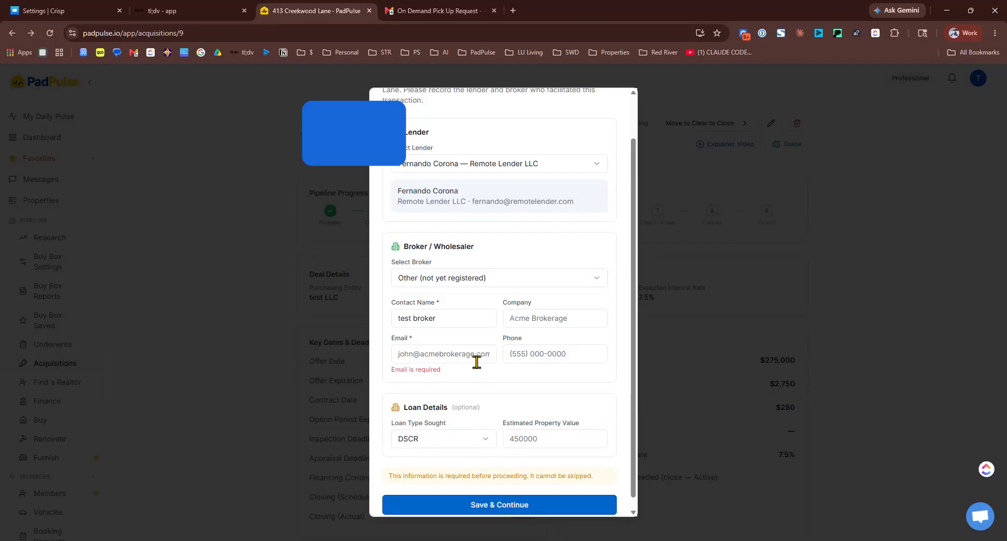
left_click(436, 355)
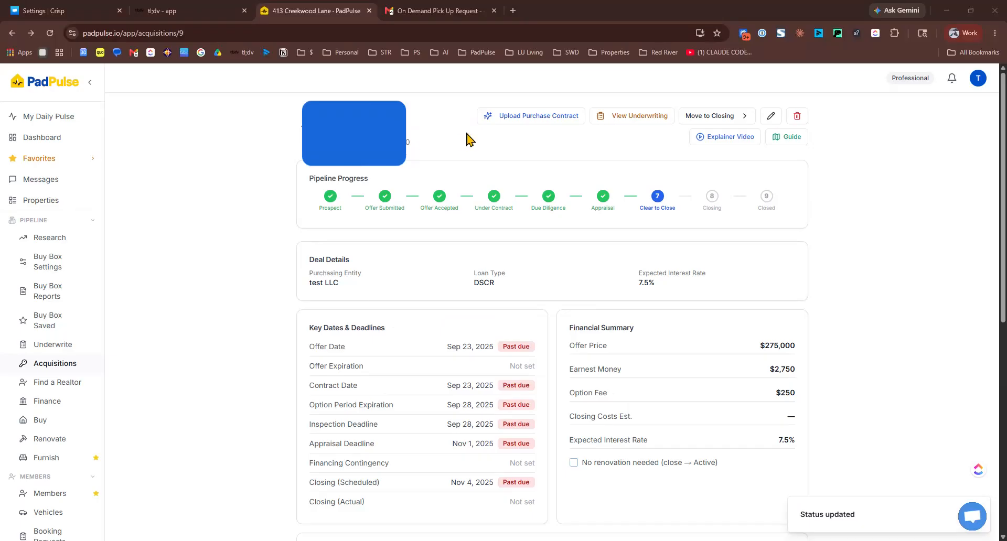
Move the deal through Closing to Closed into Renovations, then open the Creekwood Ln renovation plan
left_click(697, 118)
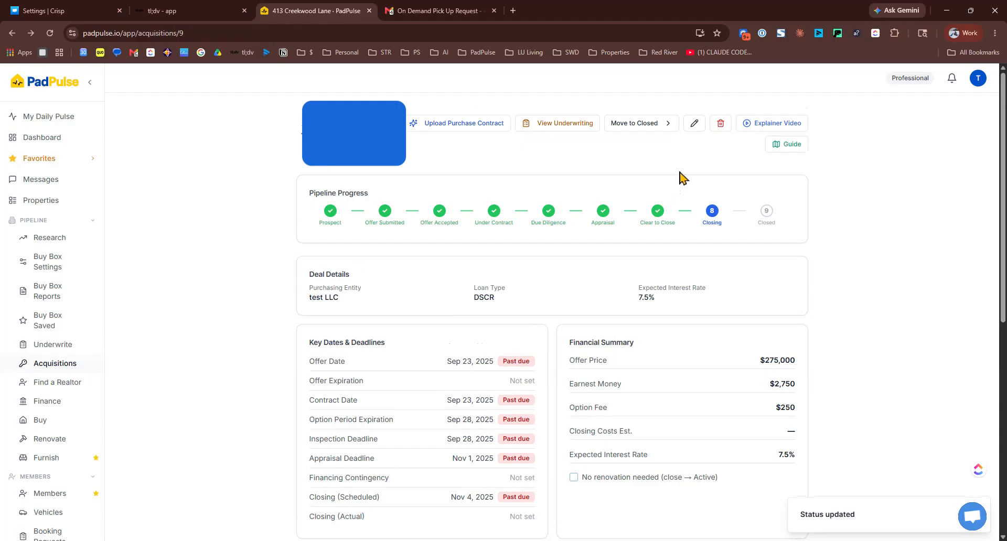
left_click(646, 132)
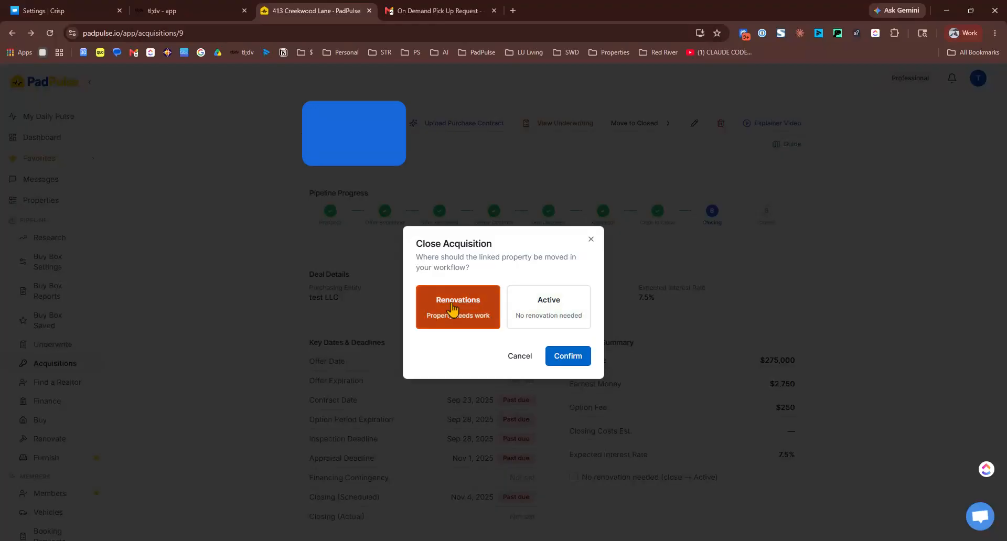
left_click(565, 356)
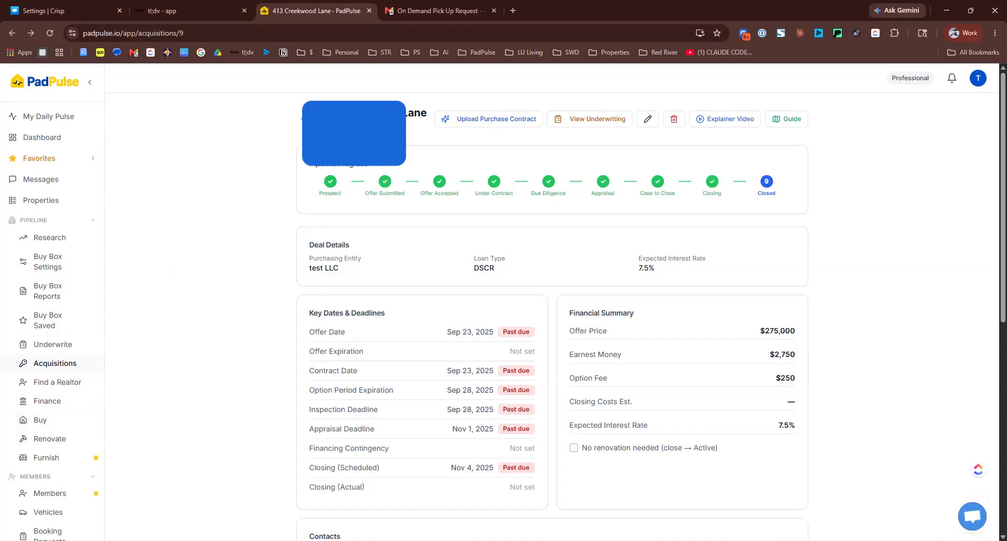
left_click(62, 442)
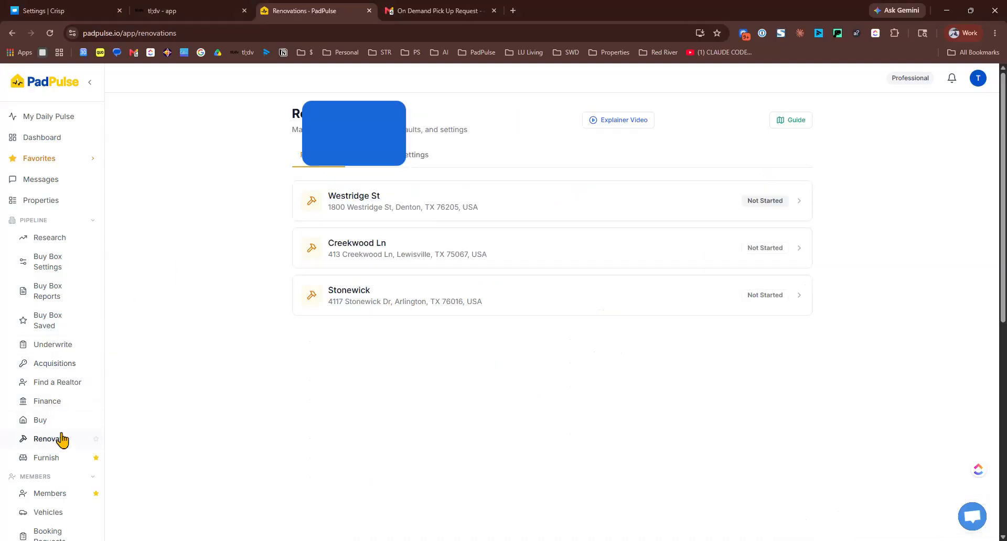
left_click(404, 251)
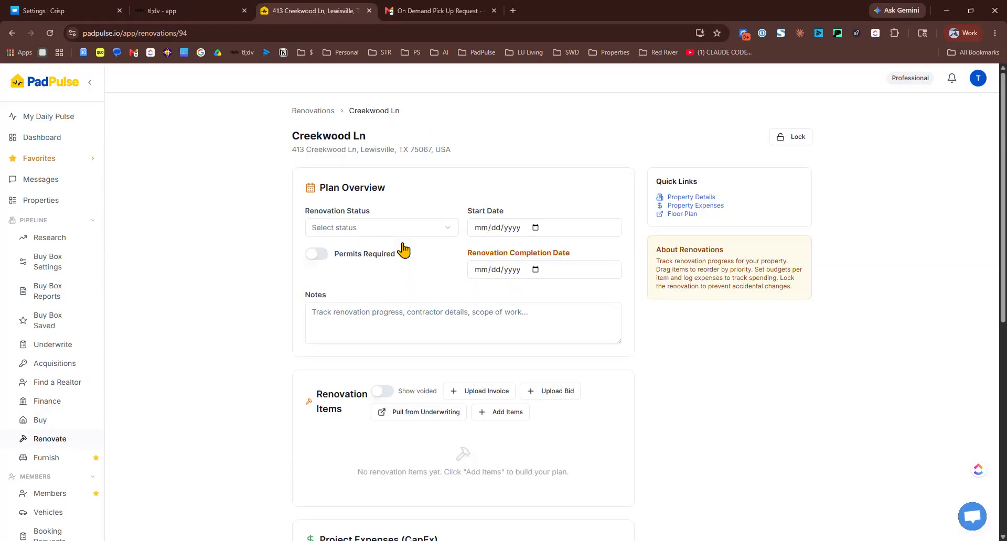